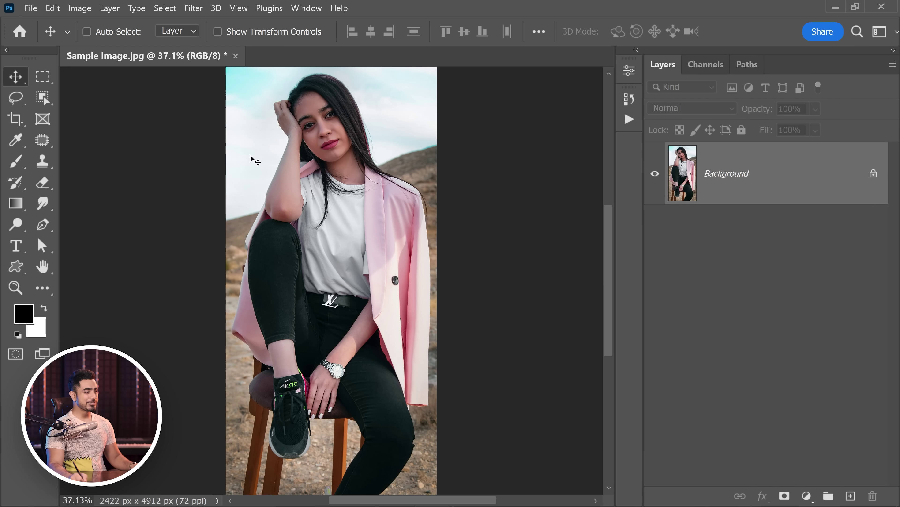
- Switch to the Crop tool with the 1:1 (Square) ratio to square the portrait
key(c)
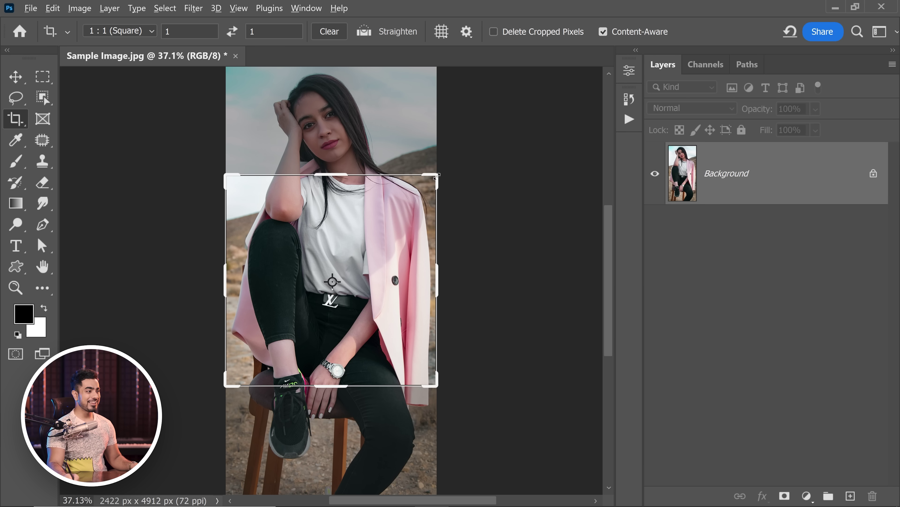
drag(437, 175, 560, 102)
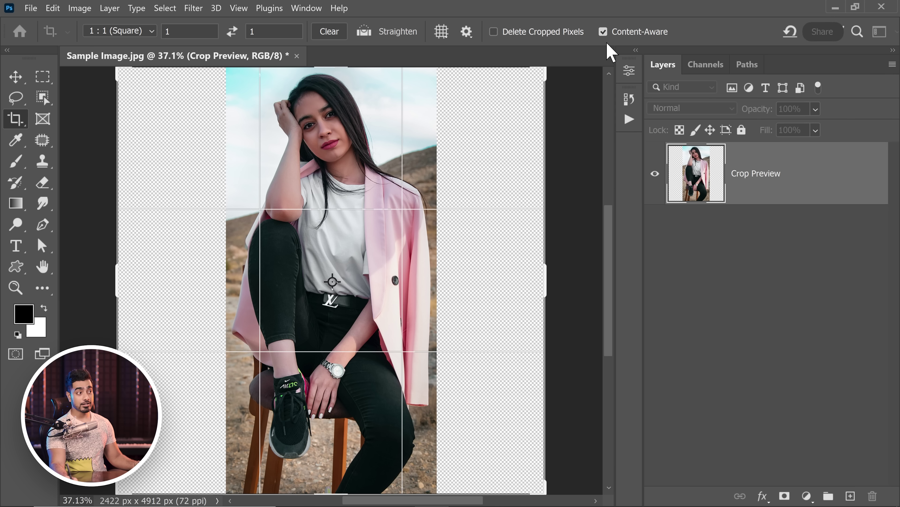
key(Return)
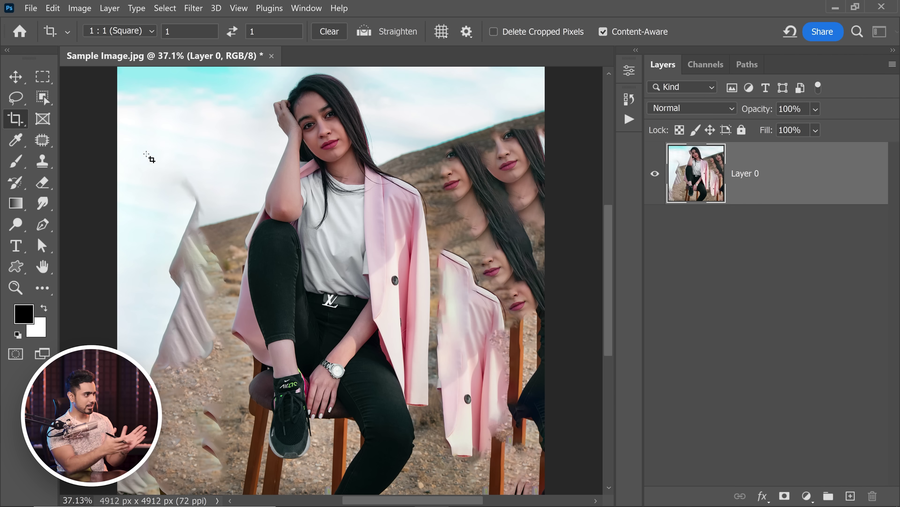
key(ctrl)
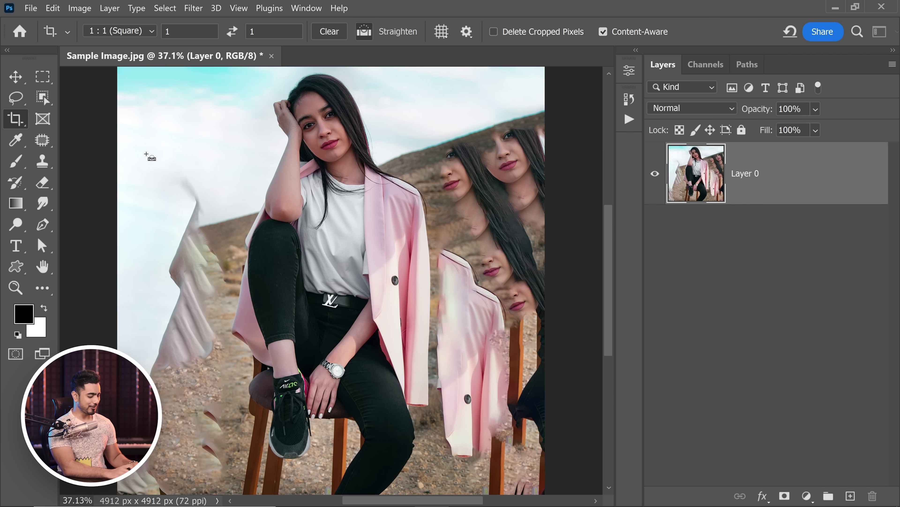
key(ctrl+z)
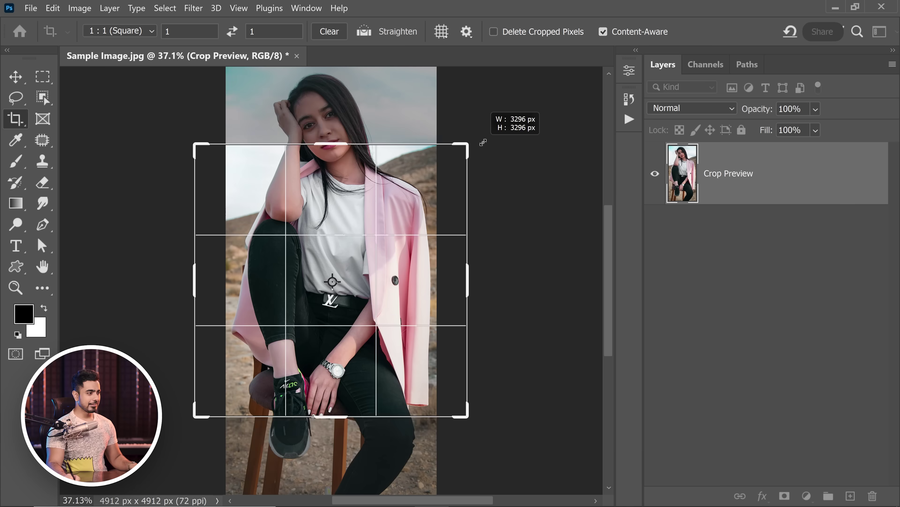
- Widen the crop to a 4912×4912 transparent-sided square and quick-export it as PNG
drag(478, 143, 546, 80)
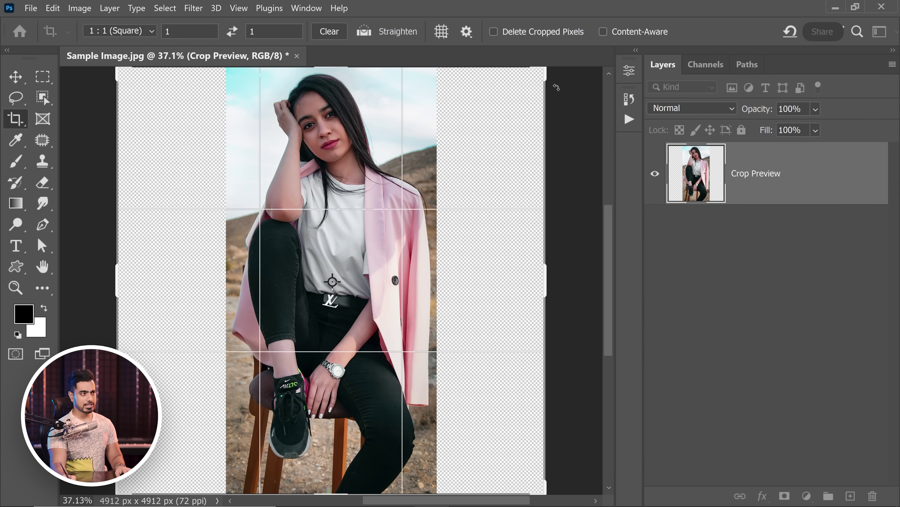
key(Return)
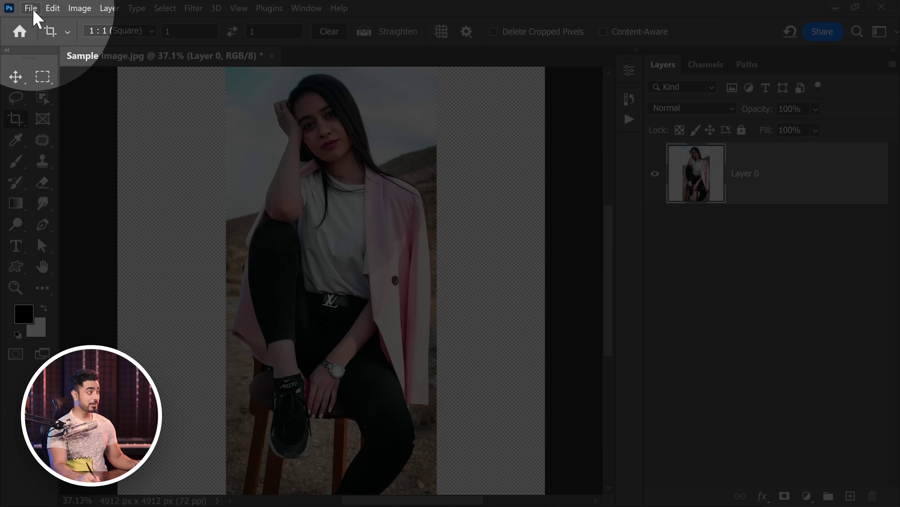
click(30, 8)
mouse_move(131, 217)
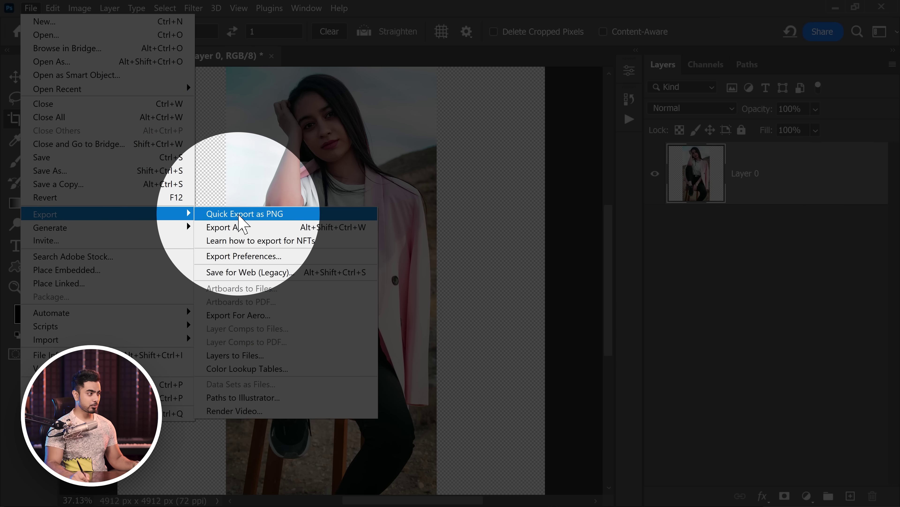
click(242, 215)
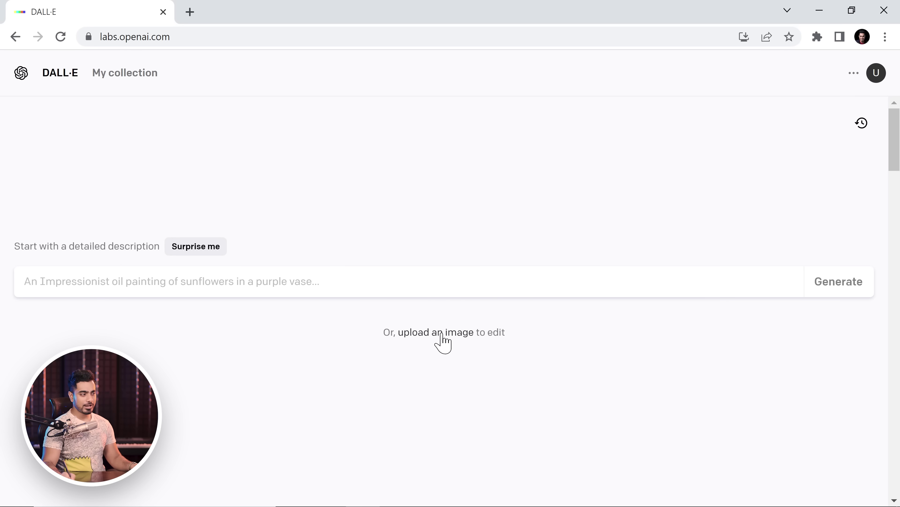
- Upload Test AI.png to DALL·E, crop to the whole image, and open it in Edit image
click(442, 335)
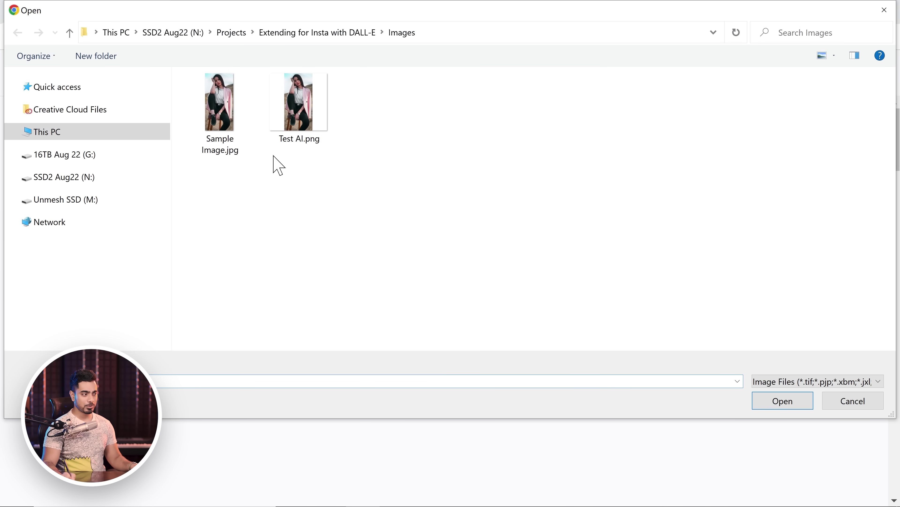
click(301, 119)
click(780, 400)
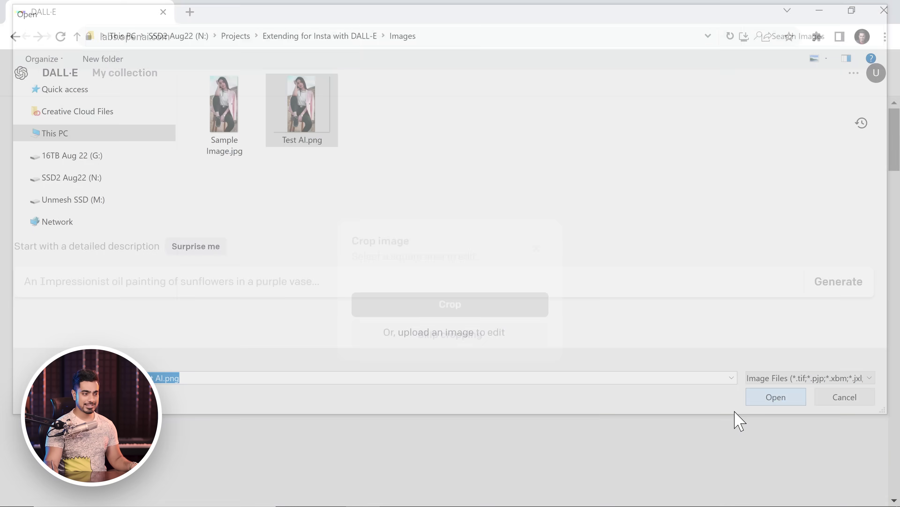
drag(393, 215, 302, 122)
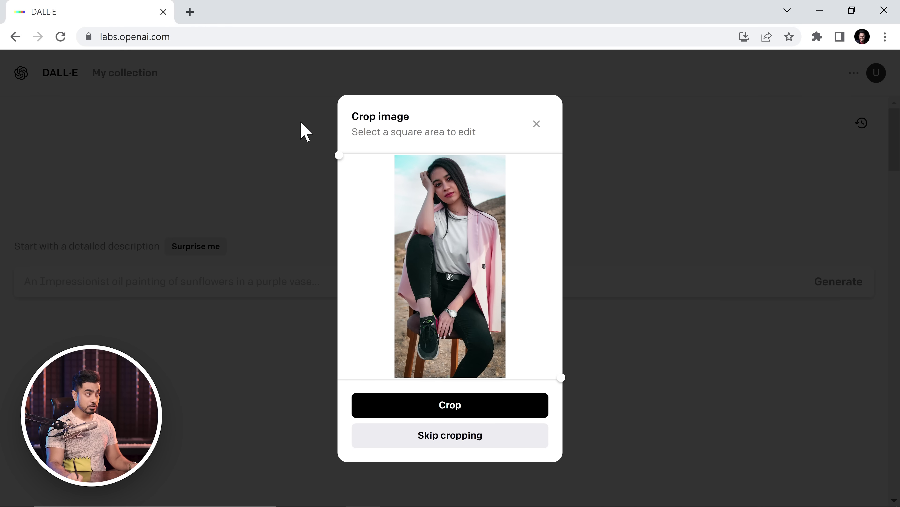
click(419, 394)
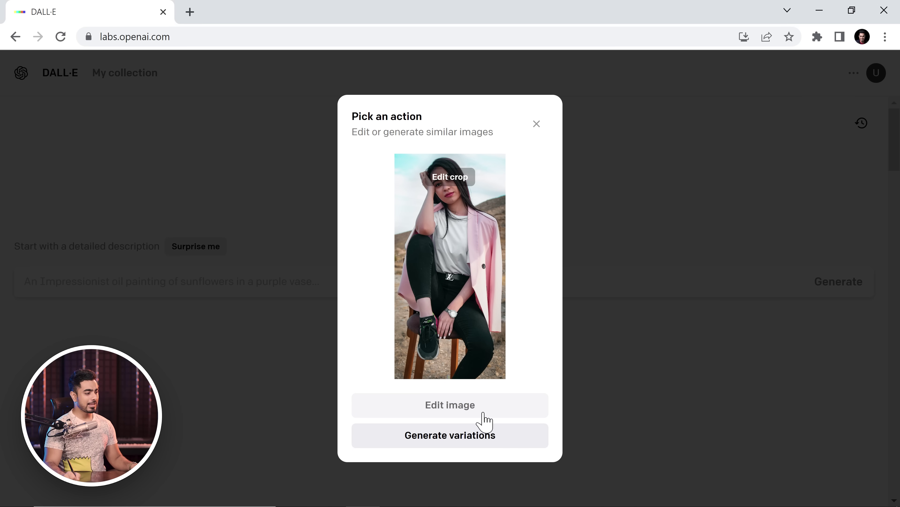
click(477, 409)
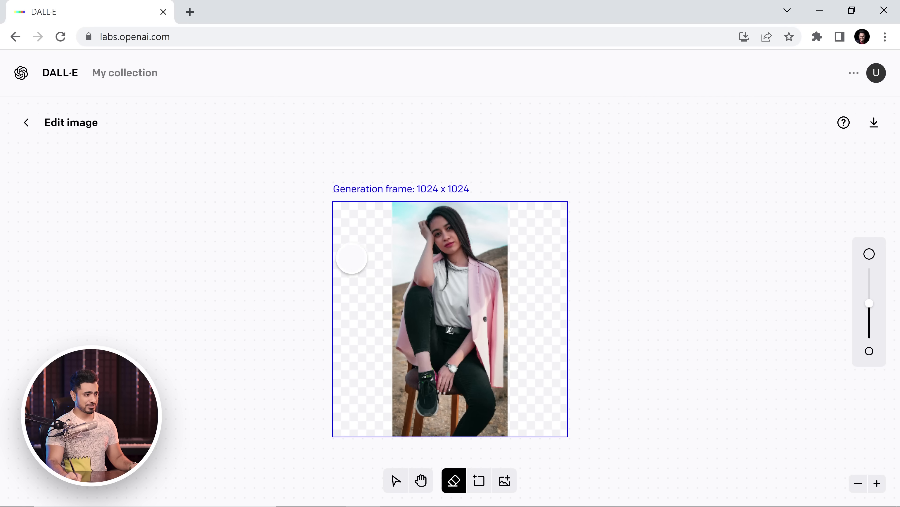
- Erase part of the image and prompt 'a woman posing and sitting on a stool in a mountain valley'
drag(352, 258, 350, 278)
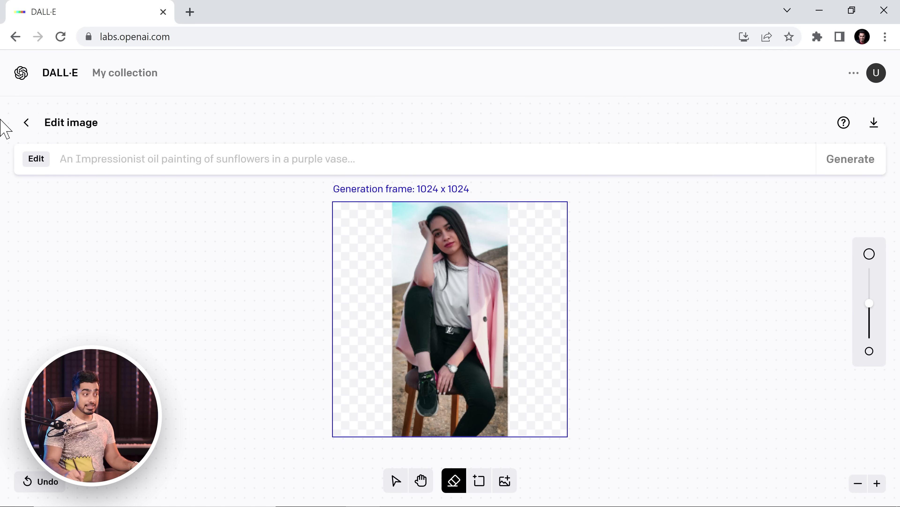
text(a w)
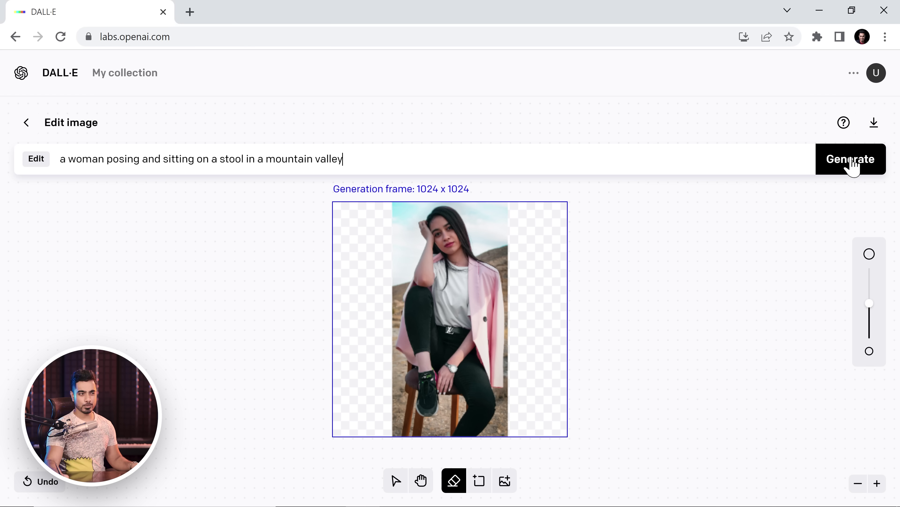
click(850, 160)
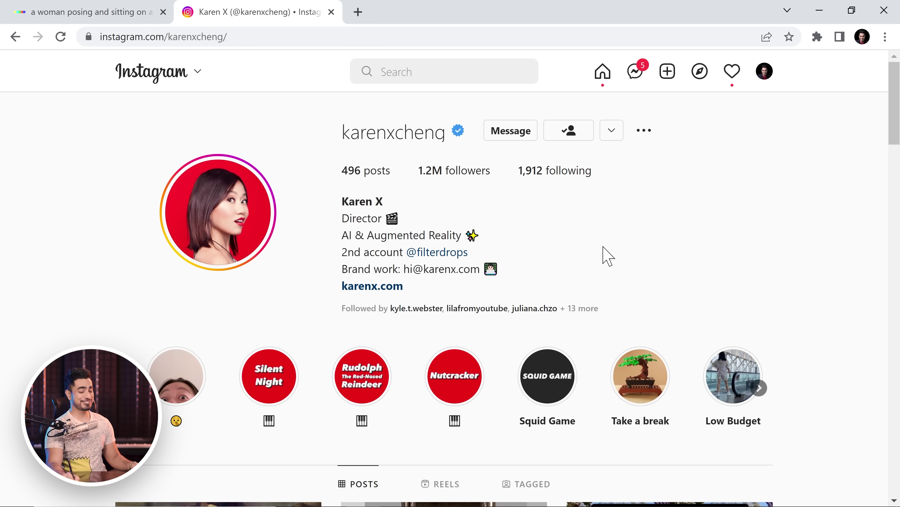
- Open the 'AI fashion tutorial' post from the Instagram profile's posts grid
scroll(603, 261, down, 8)
scroll(657, 306, up, 5)
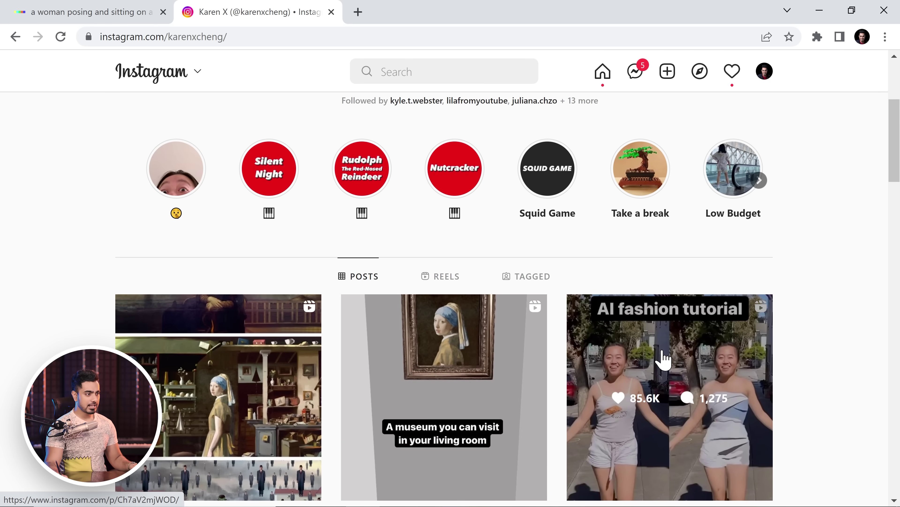
click(663, 359)
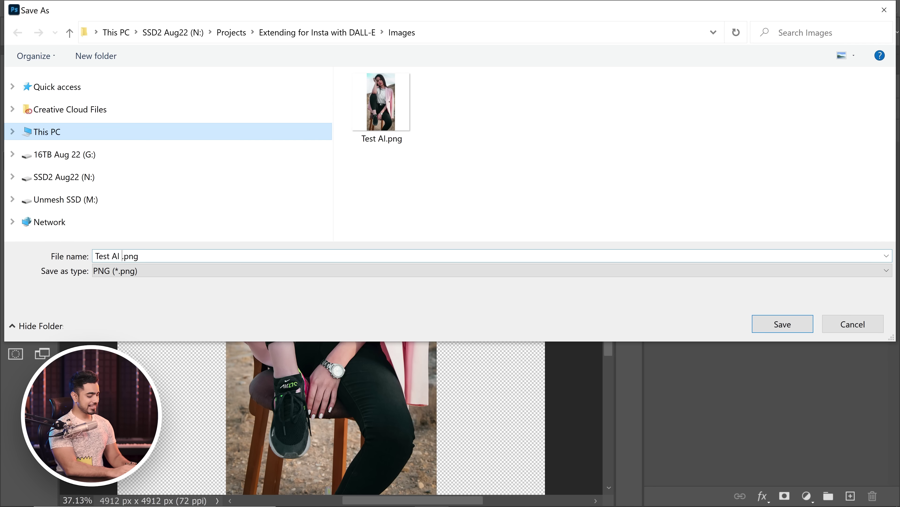
- Upload Test AI 2.png for editing and generate 'a woman posing and sitting on stool in a mountain valley'
text(2)
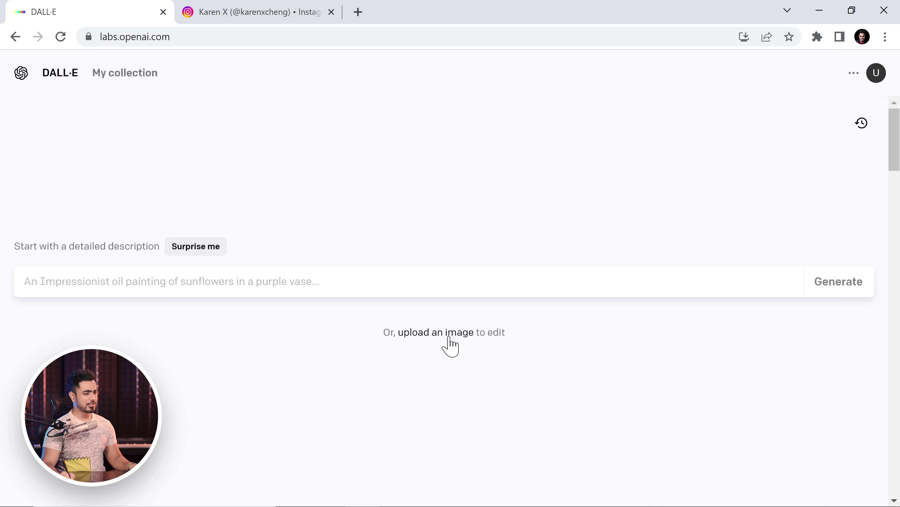
click(445, 337)
click(308, 123)
click(791, 406)
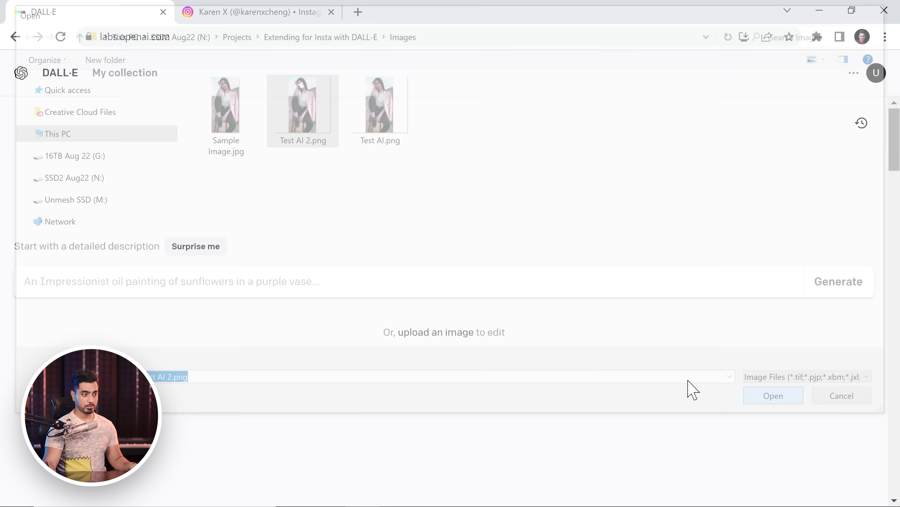
click(434, 406)
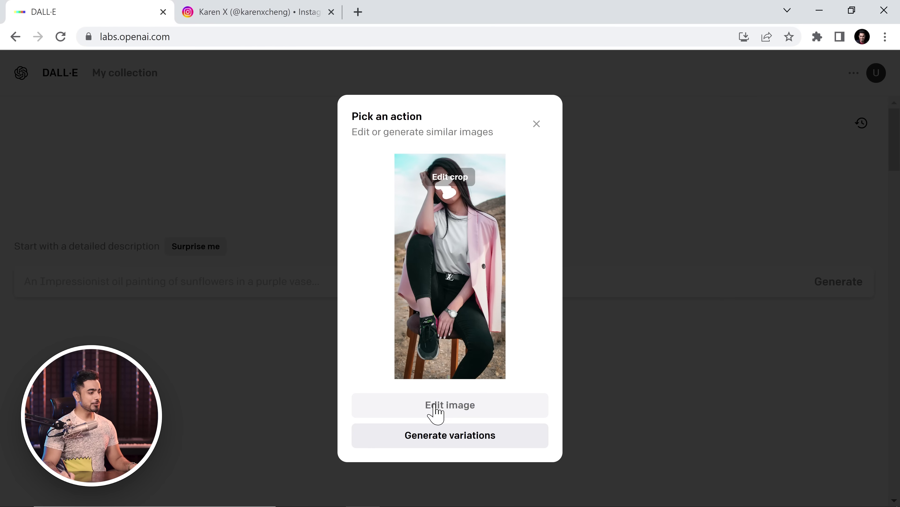
click(434, 407)
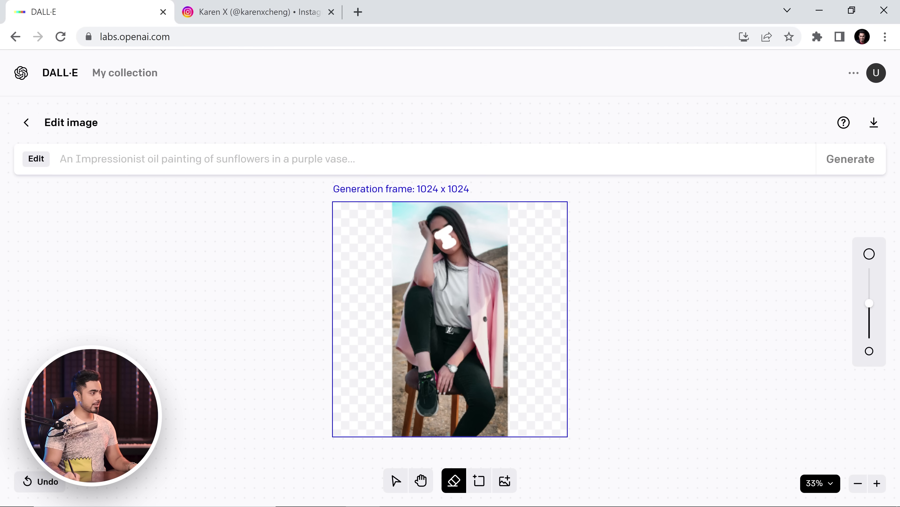
text(a woman posing and sitting on stool in a mountain valley)
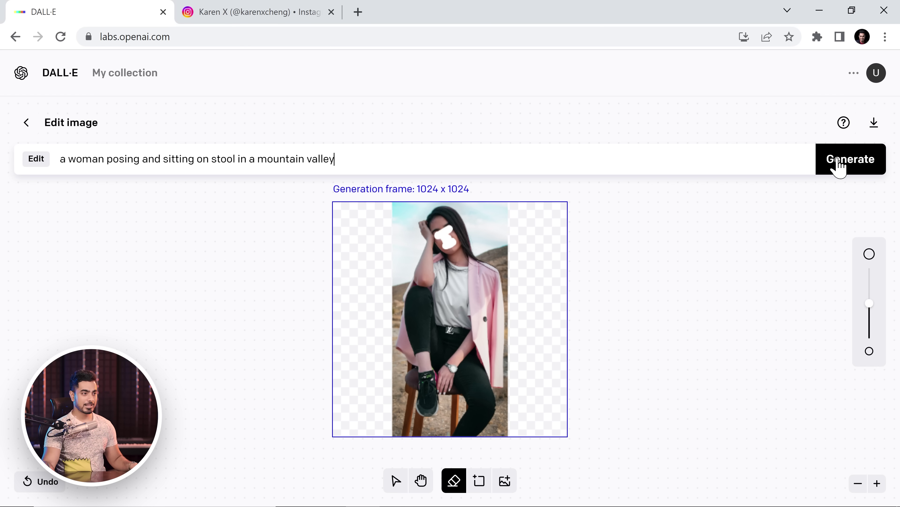
click(839, 167)
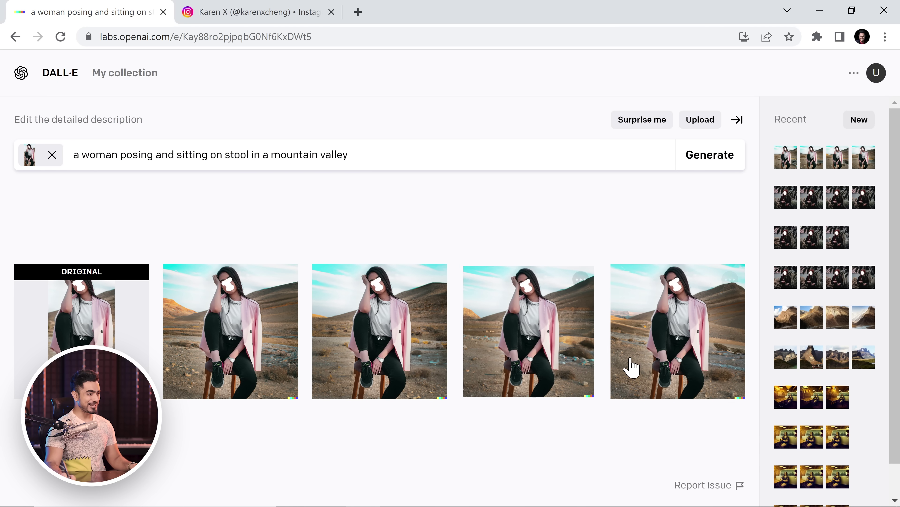
- Compare the four generated valley images and drag the chosen one into Photoshop
click(246, 340)
click(737, 324)
click(737, 323)
click(736, 323)
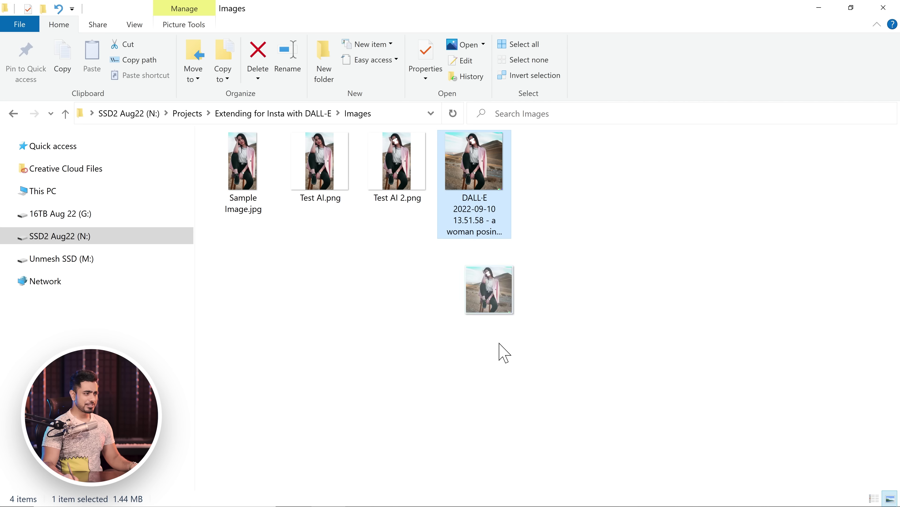
drag(502, 352, 381, 57)
mouse_move(359, 502)
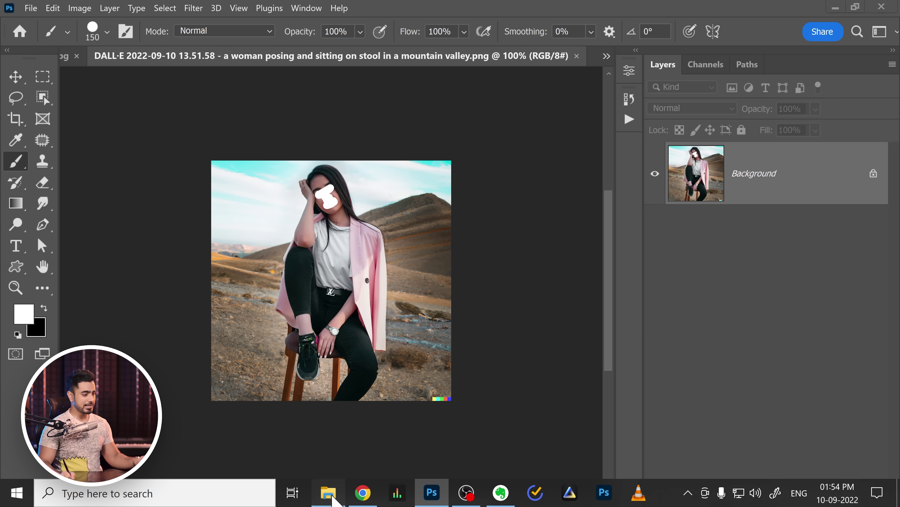
- Place Sample Image.jpg from the Images folder as a layer over the generated picture
click(330, 502)
drag(244, 170, 330, 269)
key(Return)
mouse_move(327, 179)
mouse_down()
mouse_move(357, 187)
mouse_move(369, 213)
mouse_up()
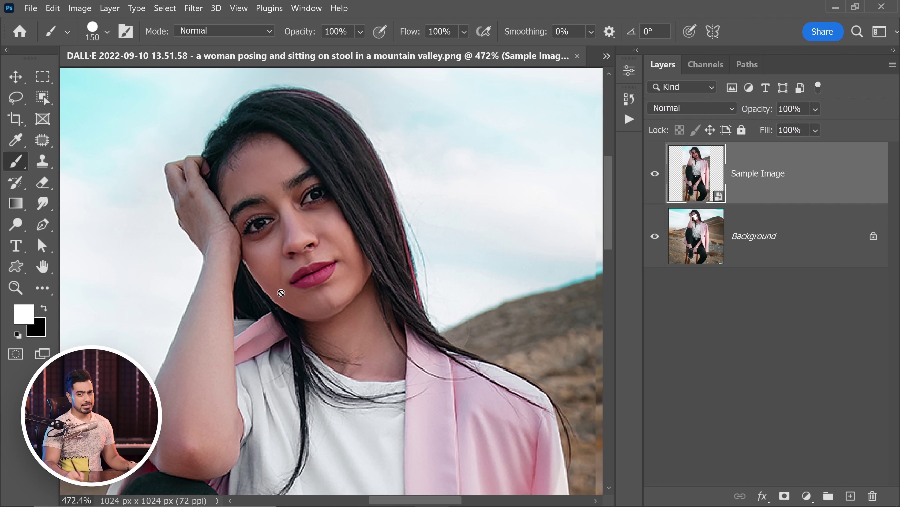
drag(507, 240, 177, 287)
drag(264, 323, 368, 311)
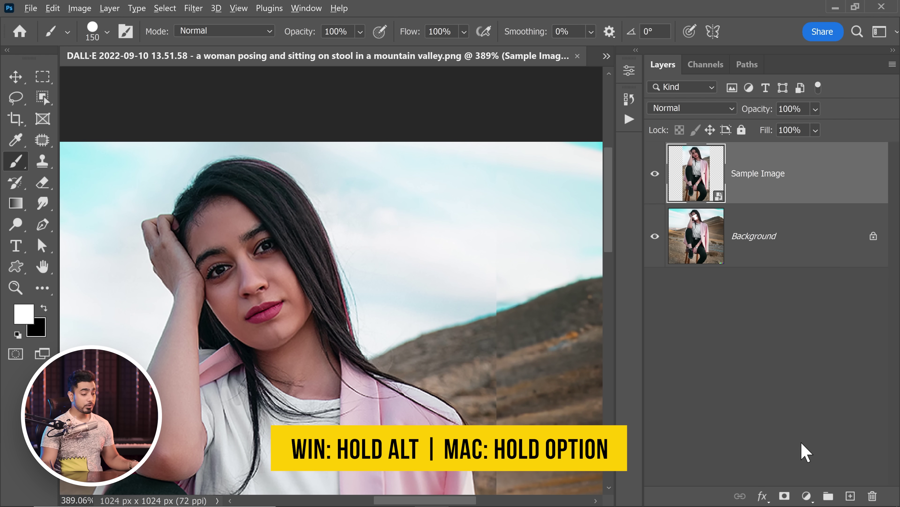
- Hide the Sample Image layer behind a black mask and choose the Soft Round brush
alt+click(784, 497)
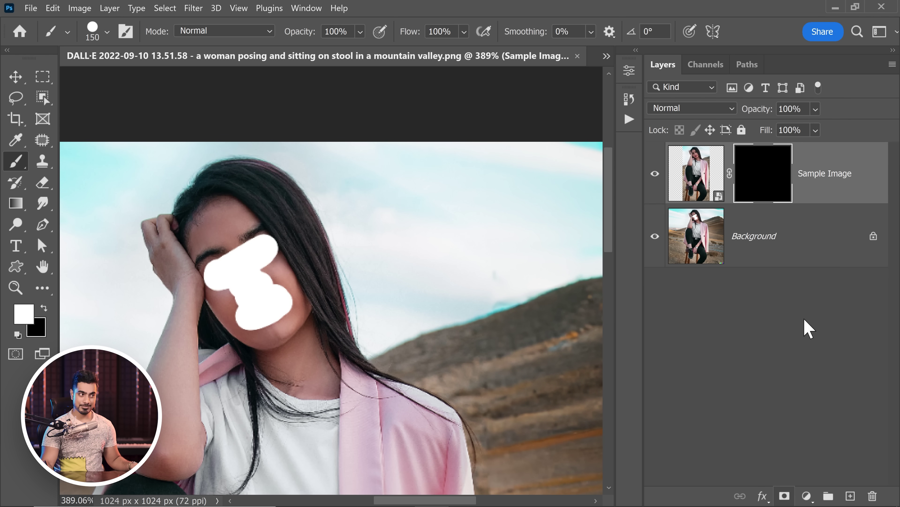
drag(291, 242, 358, 236)
key(bracketleft)
key(bracketleft)
key(bracketleft)
click(96, 31)
click(103, 177)
click(720, 312)
- Target the Sample Image layer mask and enlarge the brush to reveal the real face
mouse_move(307, 241)
mouse_down()
mouse_move(325, 228)
mouse_move(330, 276)
mouse_move(343, 302)
mouse_up()
key(bracketright)
click(758, 181)
key(bracketright)
scroll(372, 271, down, 5)
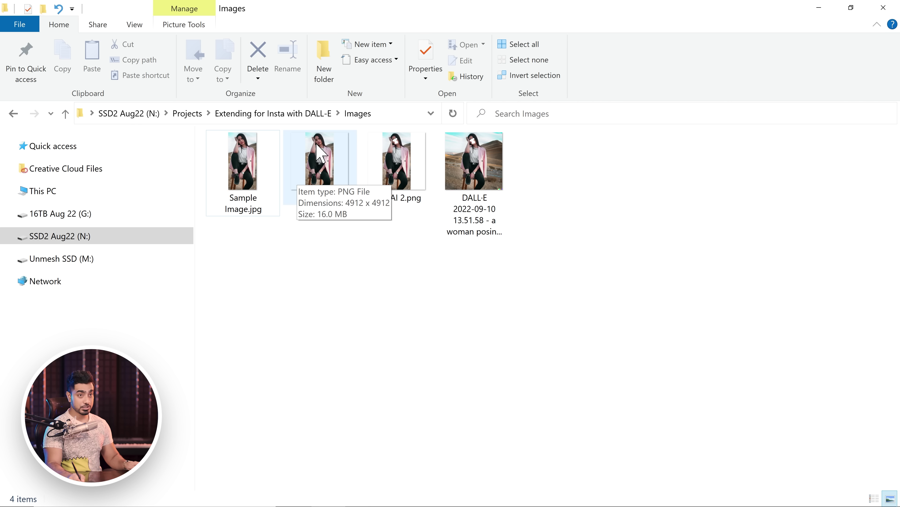
- Open Sample Image.jpg in Photoshop by dragging it from the Images folder
drag(248, 174, 413, 466)
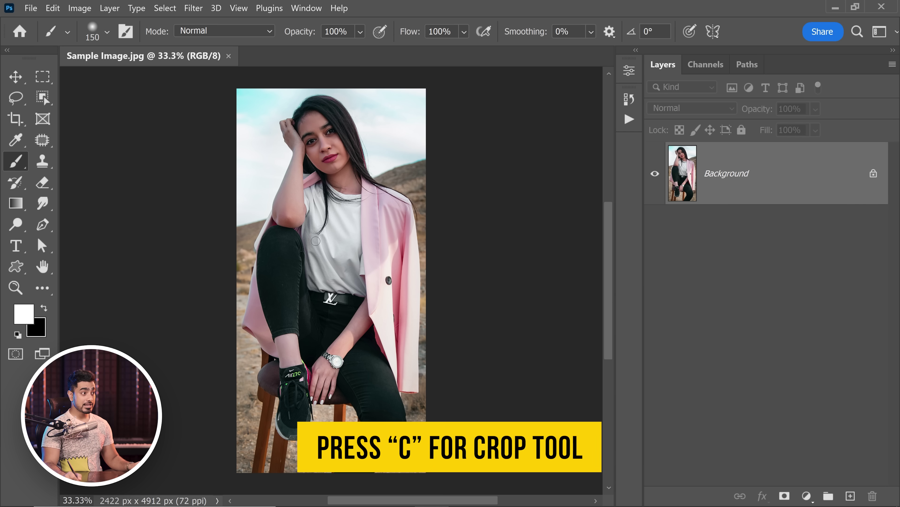
- Extend Sample Image.jpg to a 4912 x 4912 transparent square and place the DALL·E valley image inside
key(c)
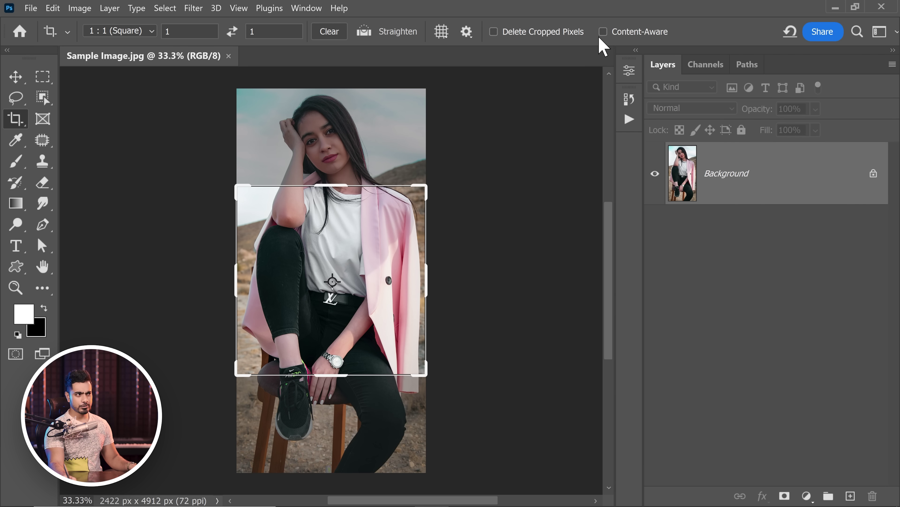
drag(431, 188, 527, 101)
key(Return)
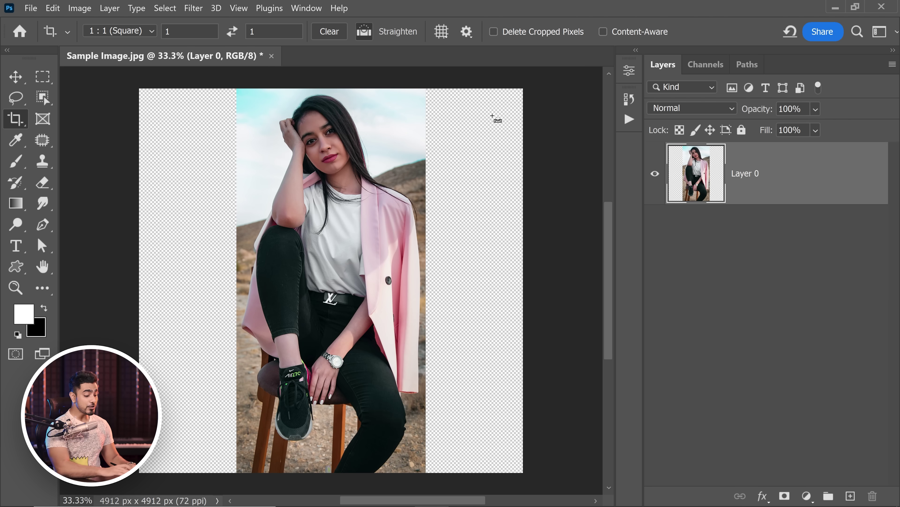
key(ctrl+0)
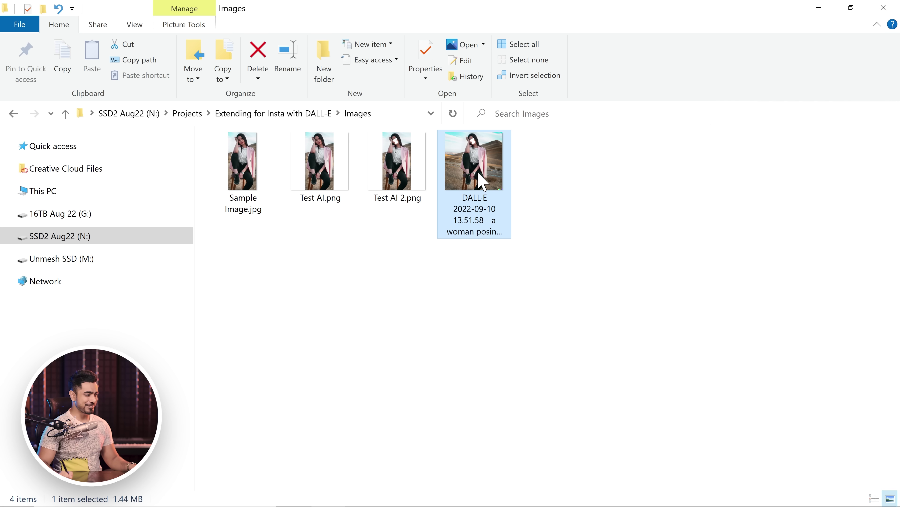
drag(489, 170, 281, 201)
- Scale the placed DALL·E valley image about its centre to roughly 480% so it spans the 4912 px canvas
scroll(364, 314, down, 2)
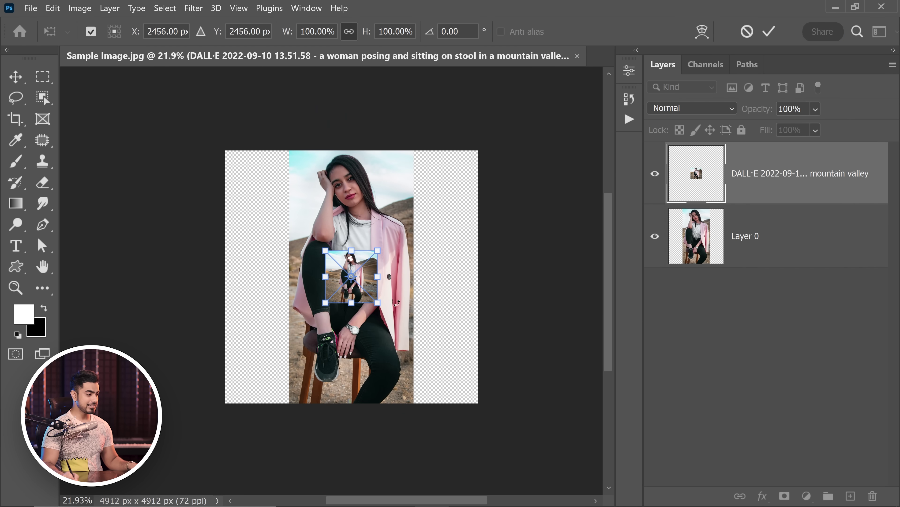
drag(377, 302, 516, 398)
key(ctrl+space)
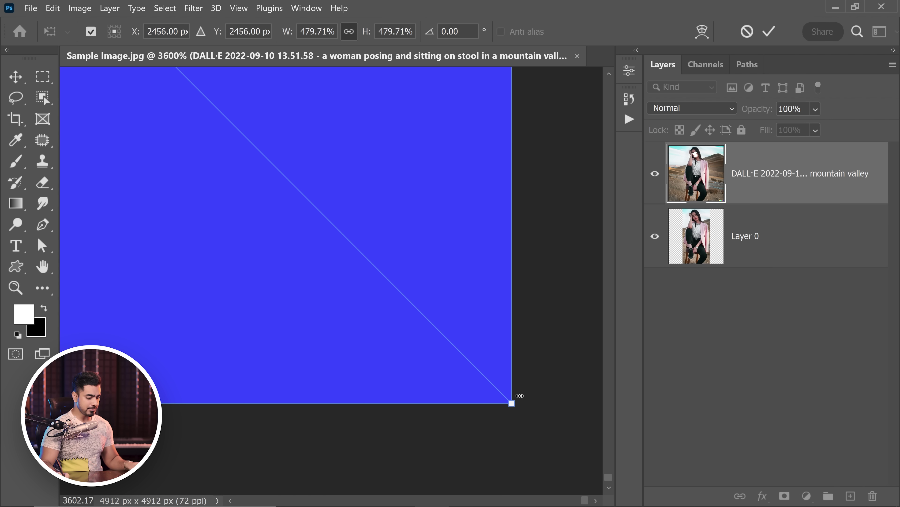
key(Return)
key(ctrl+0)
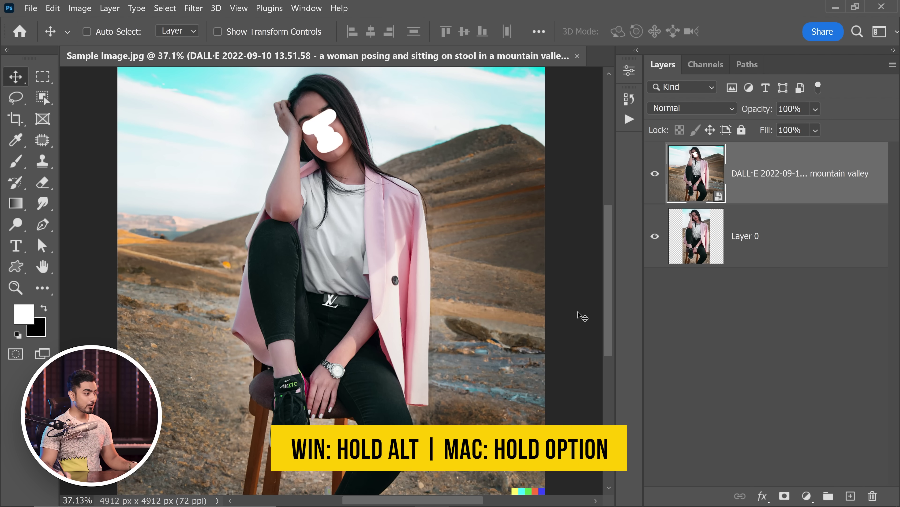
- Add a black layer mask to the DALL·E layer and brush white over the empty sides
alt+click(782, 496)
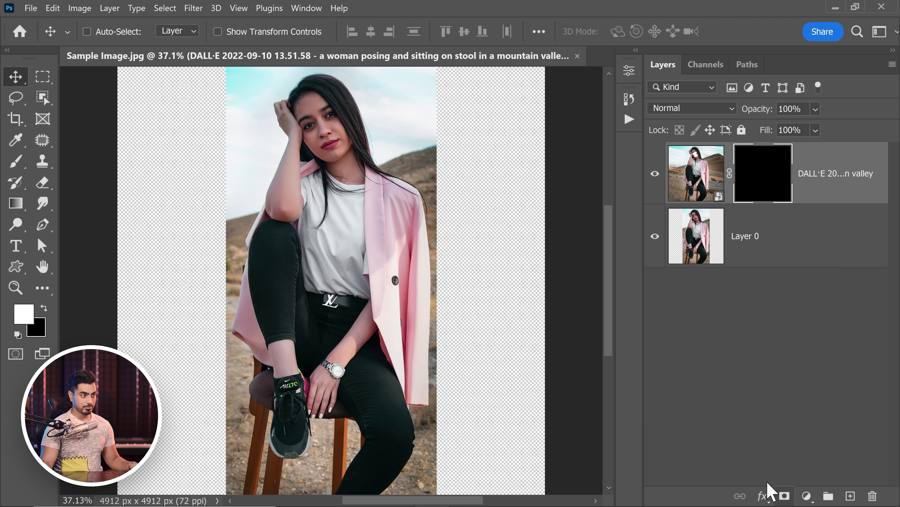
scroll(321, 205, down, 2)
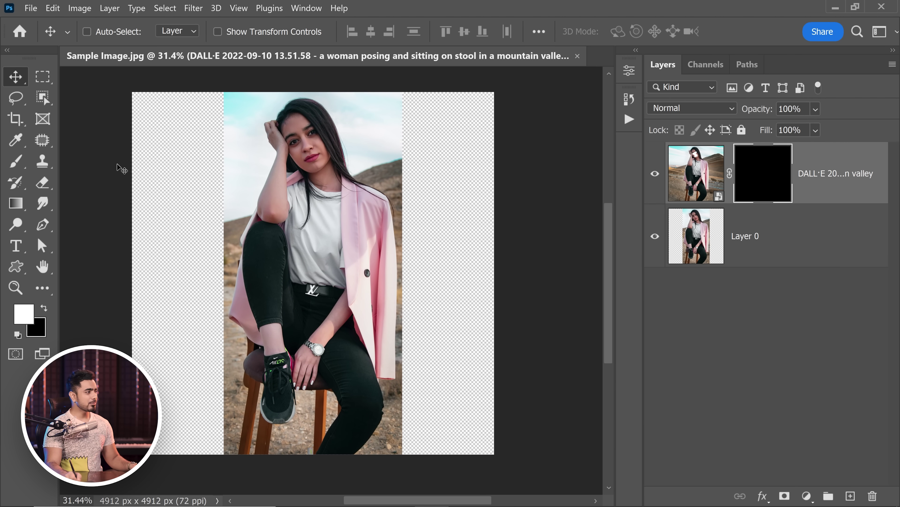
click(15, 161)
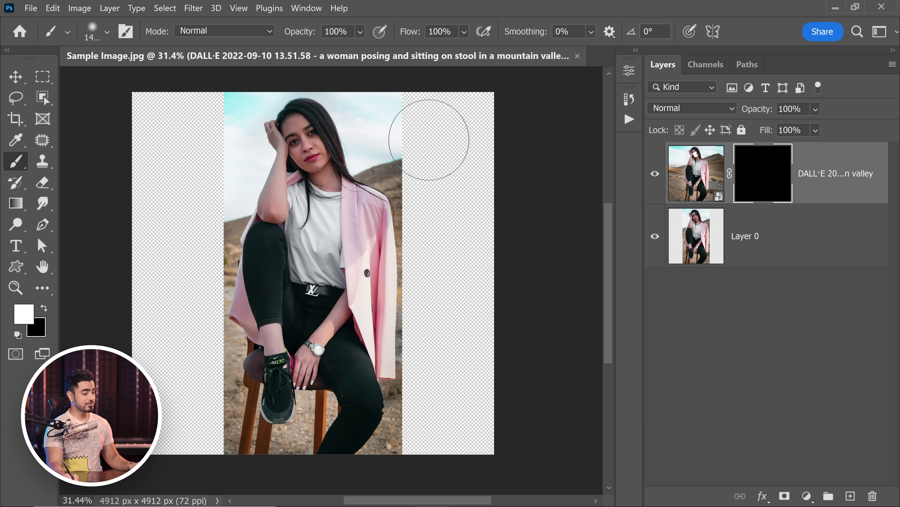
mouse_move(433, 111)
mouse_down()
mouse_move(445, 166)
mouse_move(436, 173)
mouse_move(448, 334)
mouse_move(440, 329)
mouse_move(439, 278)
mouse_move(424, 448)
mouse_move(471, 443)
mouse_move(480, 395)
mouse_move(471, 141)
mouse_move(501, 254)
mouse_move(499, 118)
mouse_move(521, 399)
mouse_move(461, 92)
mouse_move(468, 187)
mouse_move(433, 154)
mouse_move(193, 121)
mouse_move(186, 107)
mouse_move(197, 128)
mouse_move(198, 184)
mouse_move(177, 310)
mouse_move(183, 372)
mouse_move(176, 245)
mouse_move(199, 402)
mouse_move(160, 362)
mouse_up()
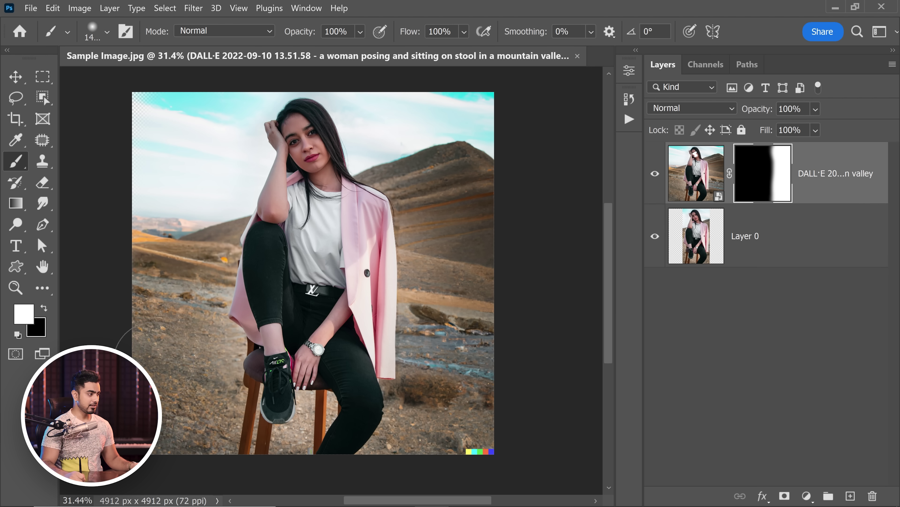